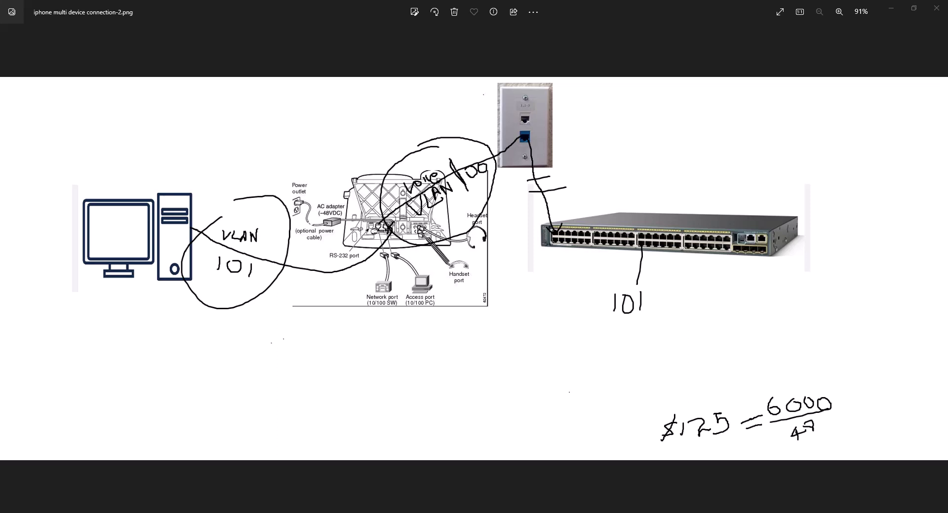
Search the Cisco voice VLAN guide for 'trunk' to reach the access-port-only note on page 14-3
key(alt+Tab)
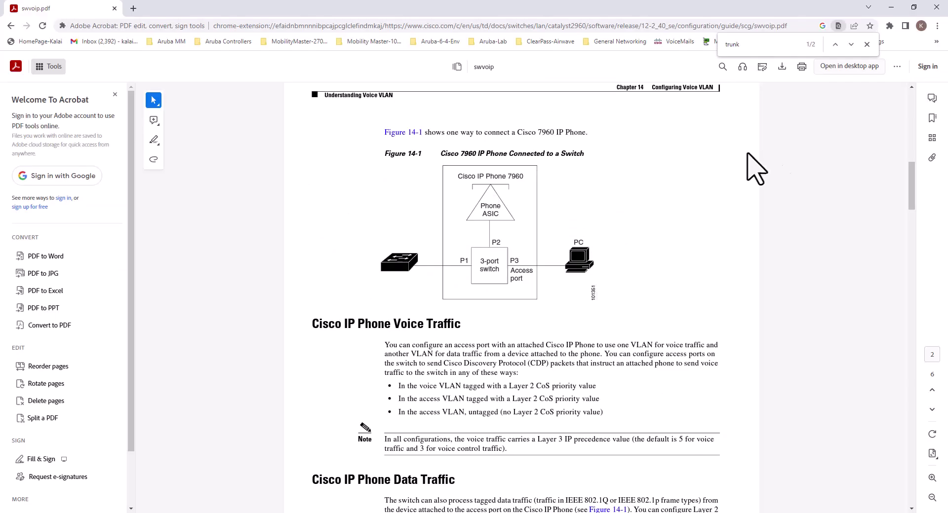
scroll(719, 265, up, 5)
scroll(444, 202, up, 7)
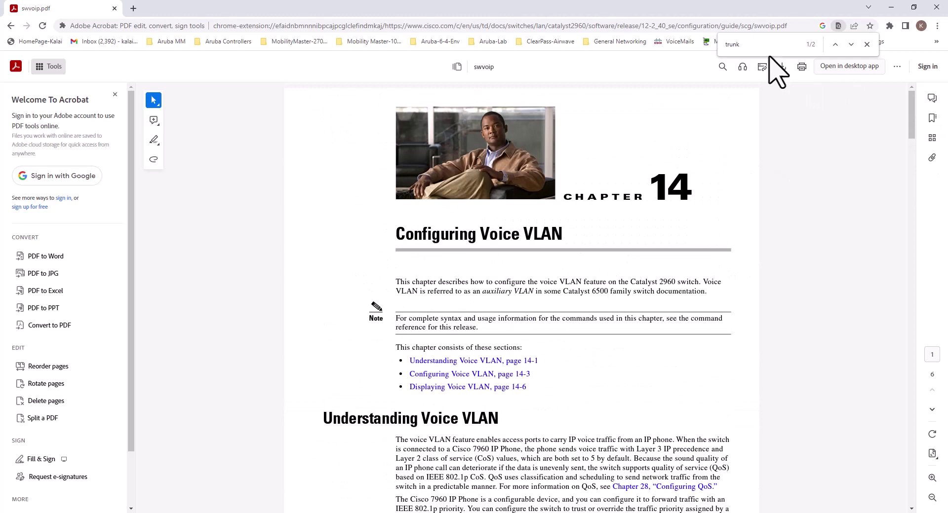
click(758, 45)
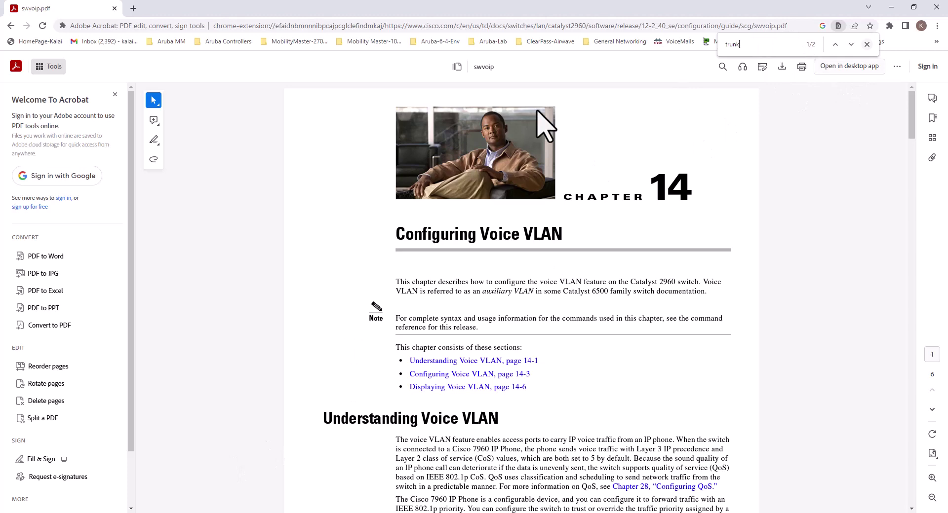
key(Return)
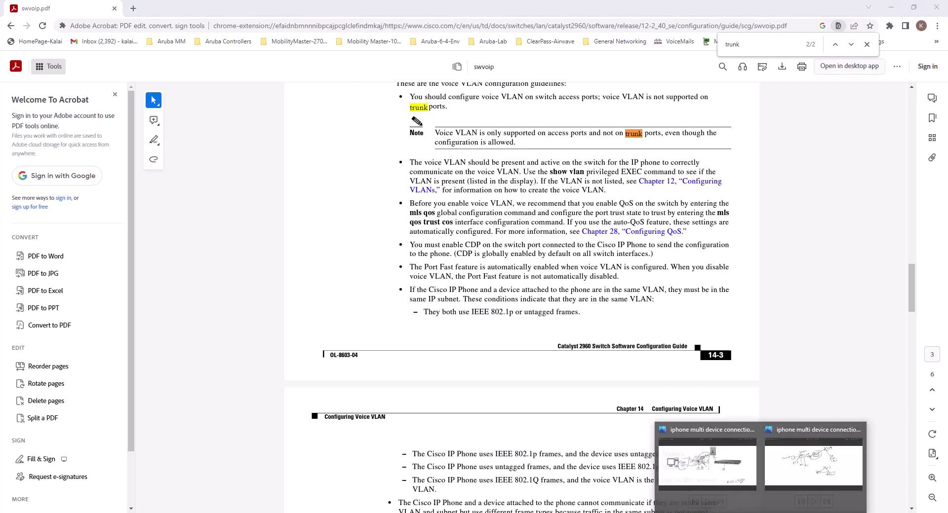
Review the annotated network diagram in Photos, then return to the Cisco voice VLAN guide
click(745, 482)
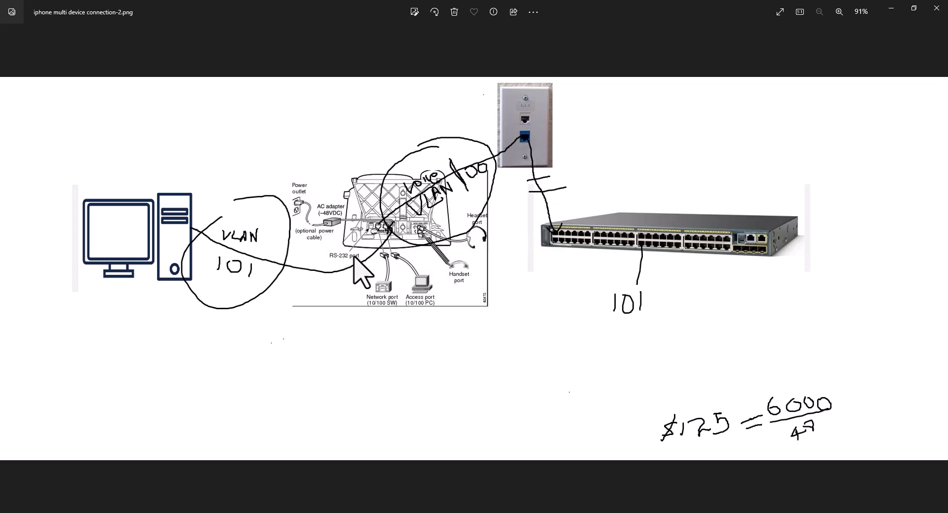
key(alt+Tab)
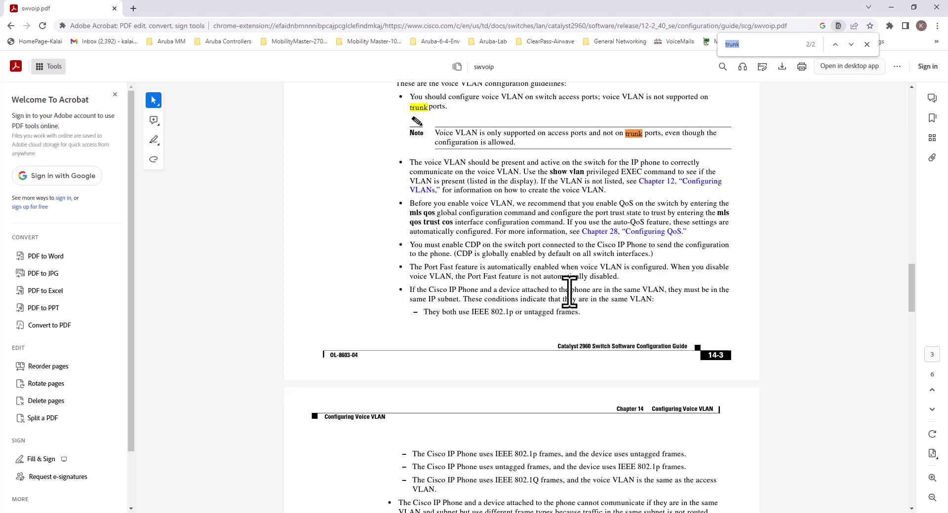
Scroll the guide's configuration tables to page 14-6 and back to Figure 14-1, then return to the diagram
scroll(570, 292, up, 5)
scroll(571, 292, down, 10)
scroll(577, 305, down, 20)
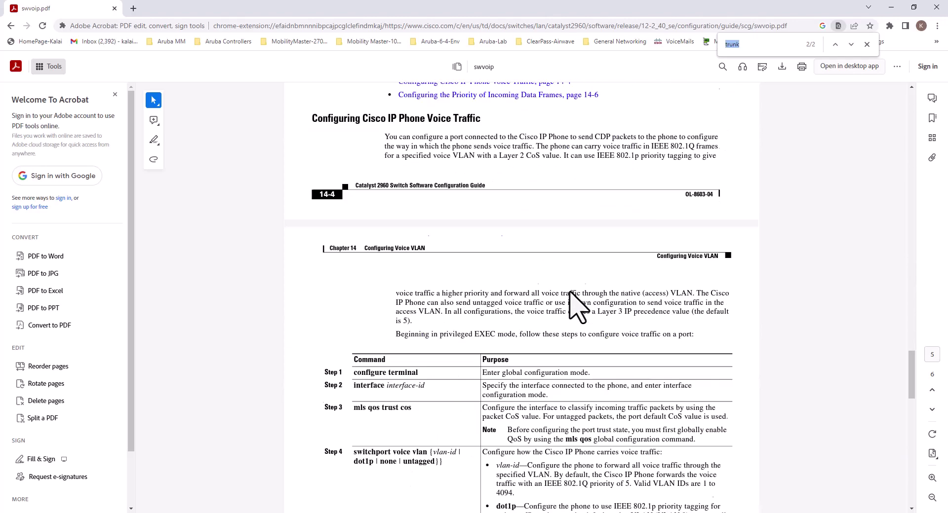
scroll(567, 316, down, 2)
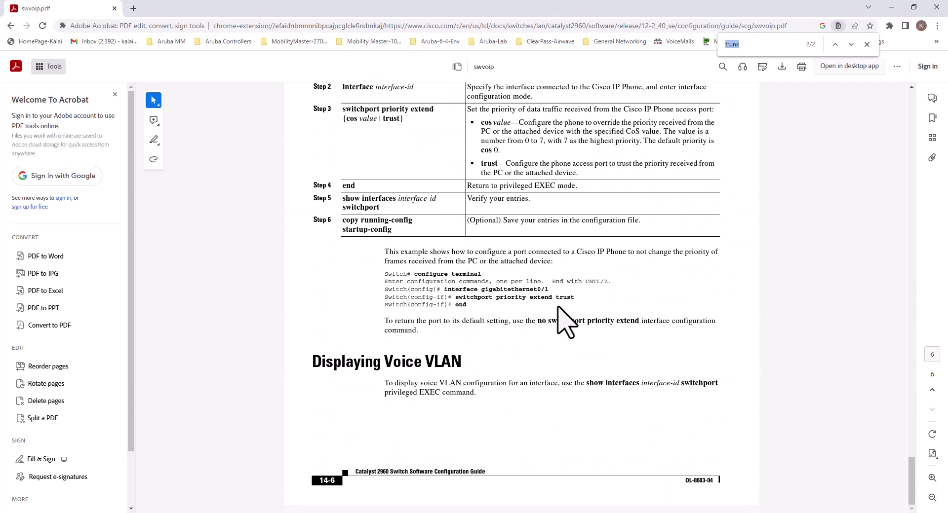
scroll(558, 307, up, 20)
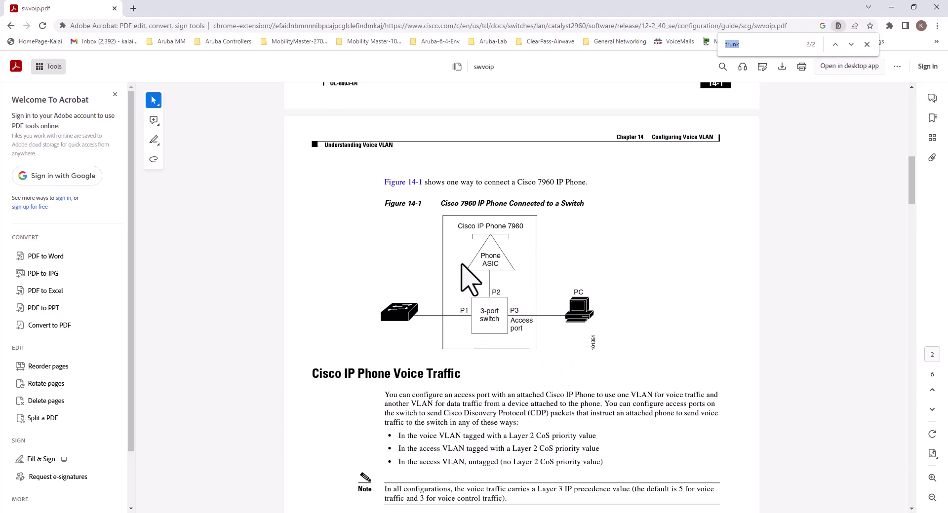
key(alt+Tab)
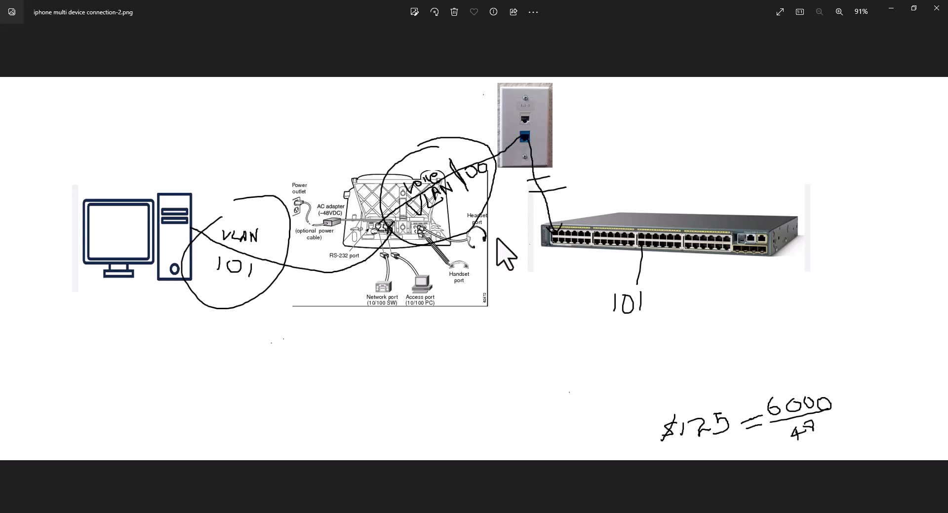
Show the other hand-drawn diagram, iphone multi device connection.png
key(Left)
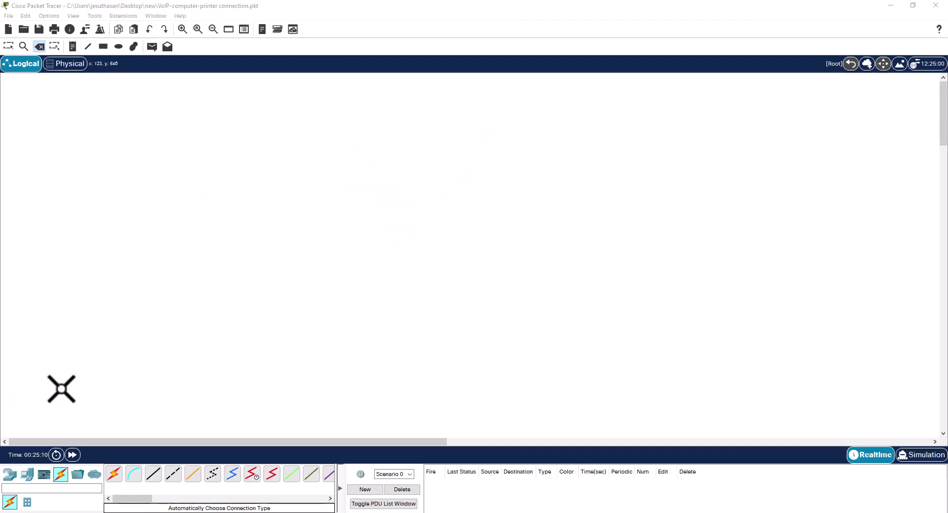
Place a 3650-24PS multilayer switch on the Packet Tracer canvas
click(53, 327)
key(Escape)
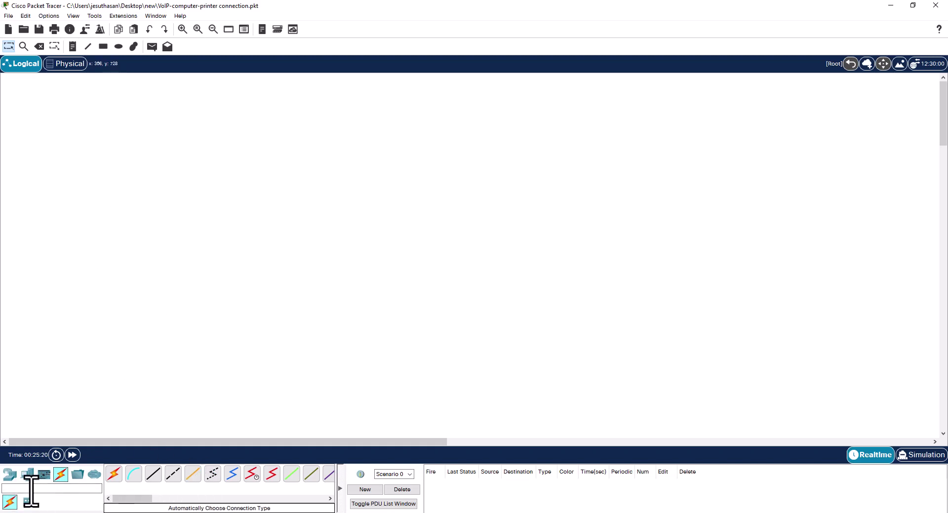
click(9, 475)
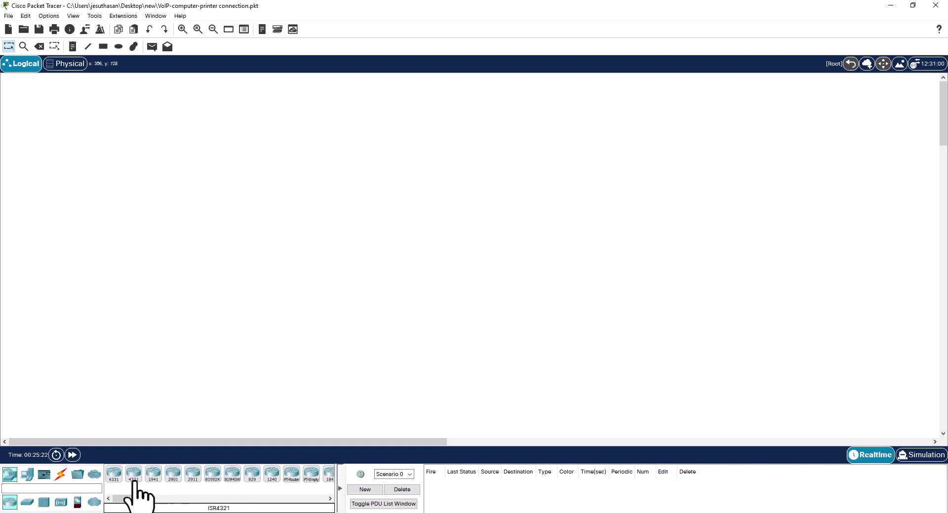
click(27, 502)
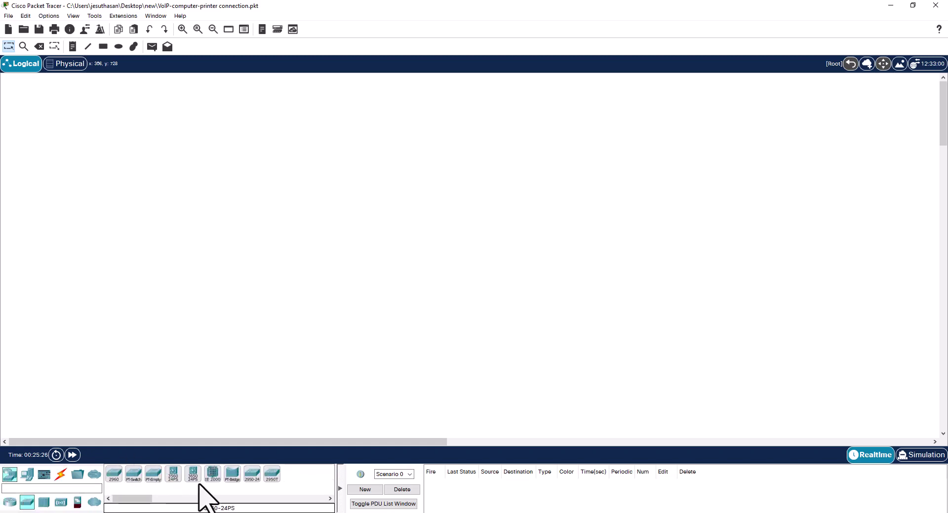
drag(193, 477, 348, 208)
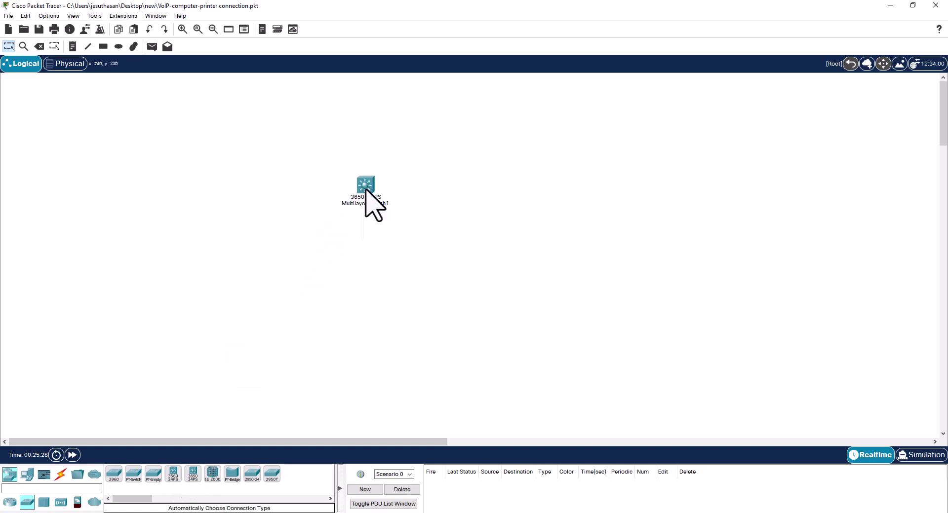
Install an AC-POWER-SUPPLY in the switch and let it boot in the CLI
click(365, 187)
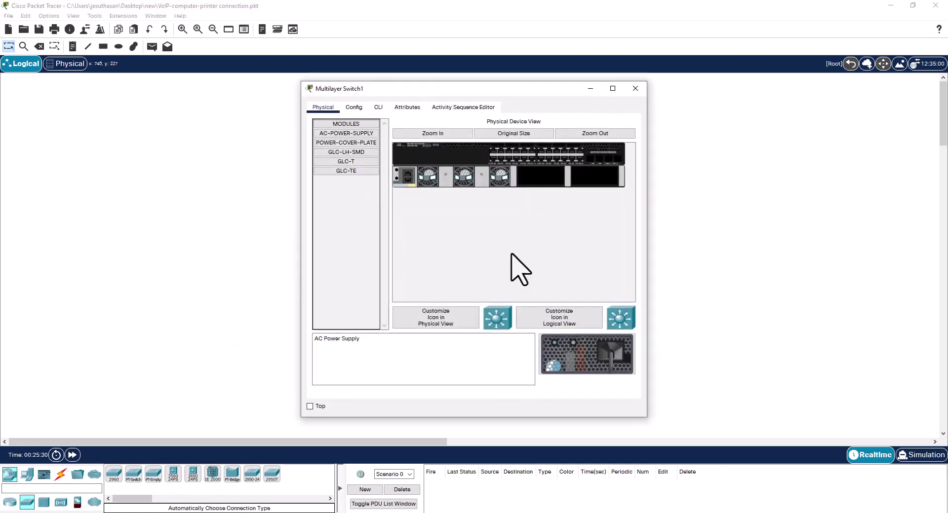
drag(575, 366, 543, 177)
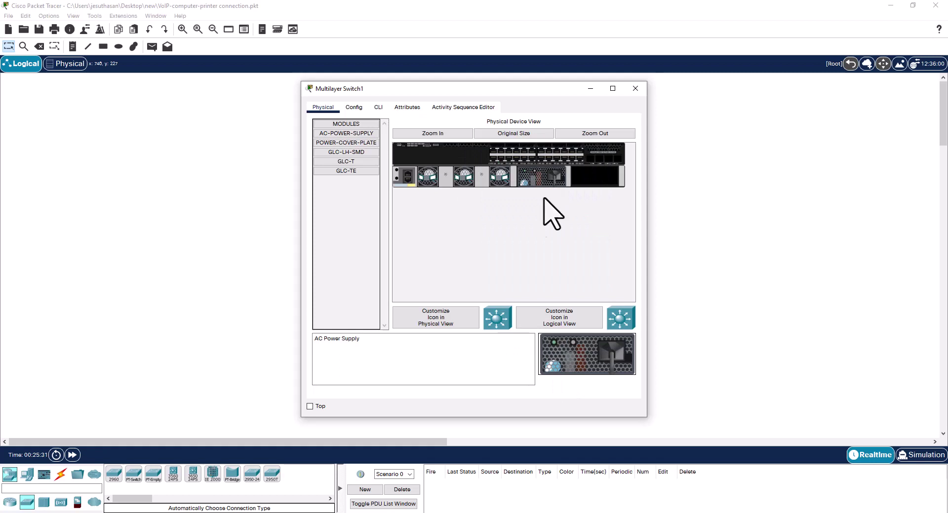
drag(594, 366, 601, 185)
click(378, 107)
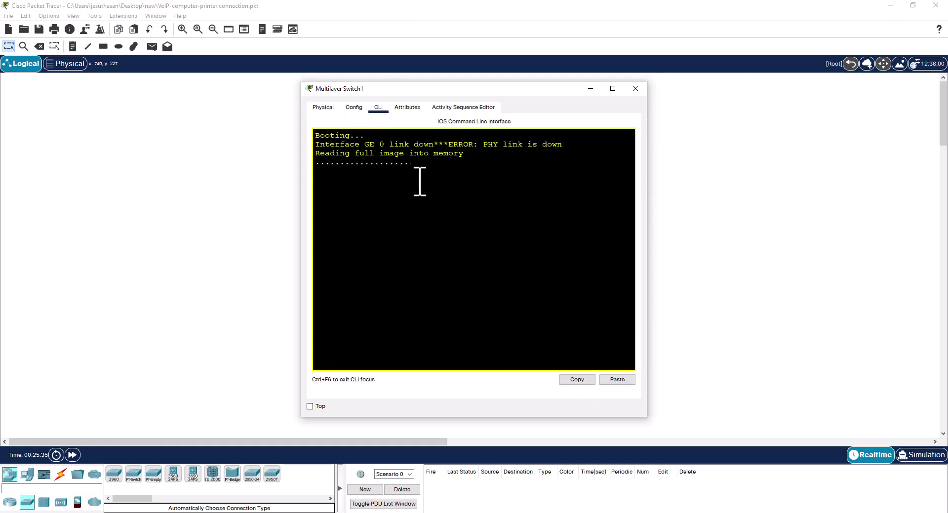
click(590, 89)
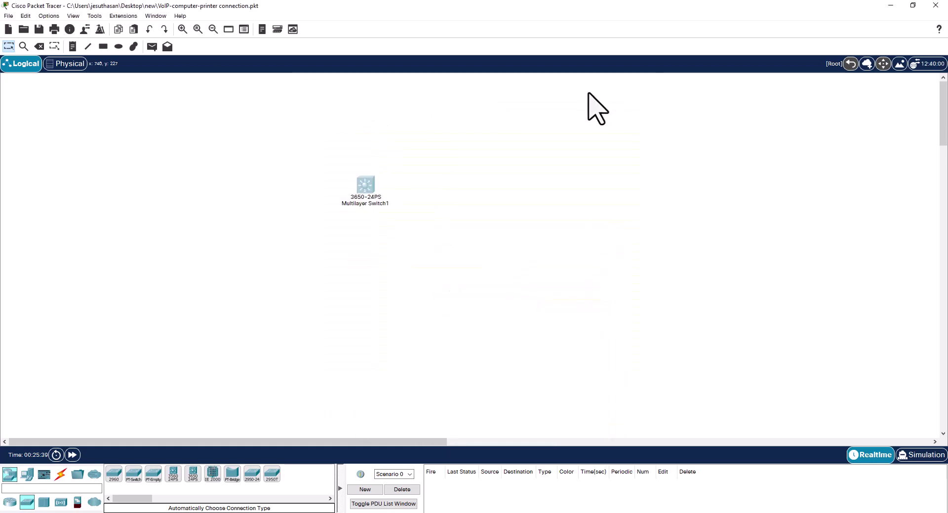
Add a 7960 IP phone and a PC to the canvas
click(27, 475)
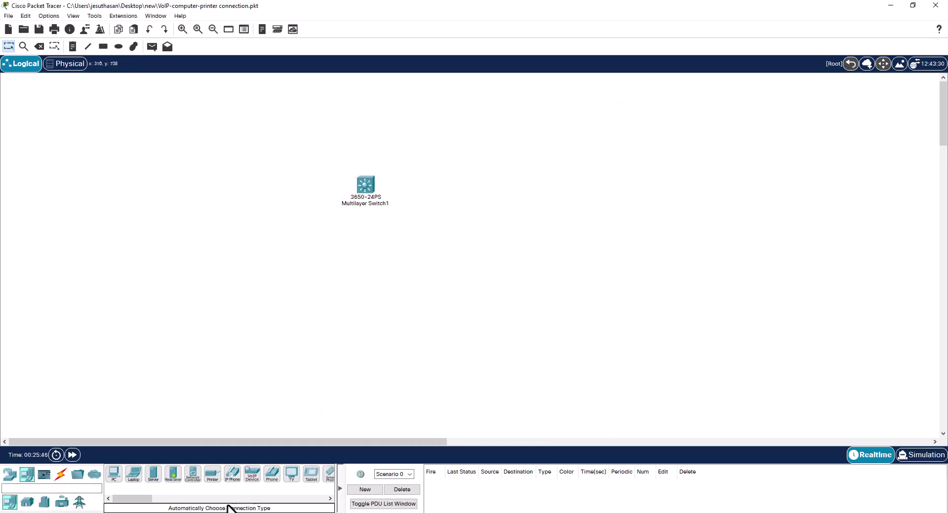
drag(233, 475, 258, 209)
drag(114, 475, 126, 417)
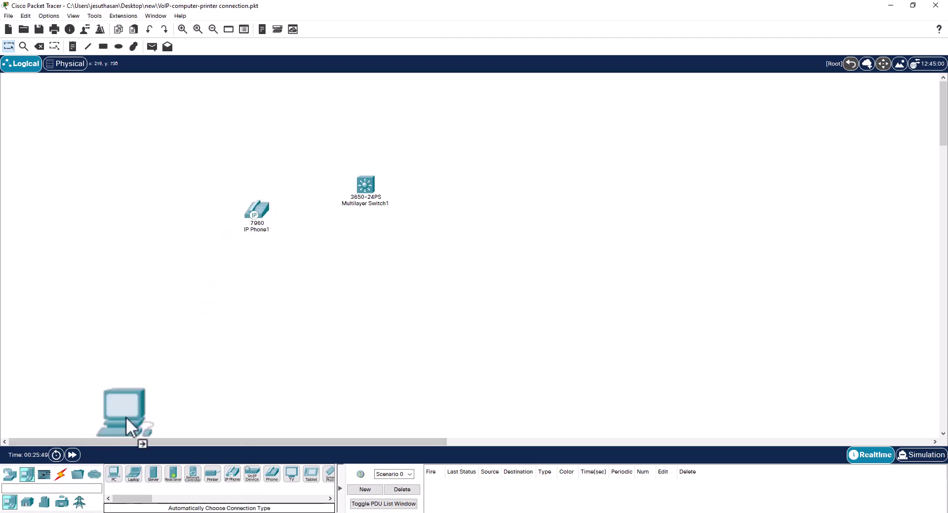
drag(153, 277, 152, 275)
Cable PC1 through IP Phone1 to the switch's Gig1/0/1 with automatic cables, then open IP Phone1's settings
click(61, 474)
click(114, 474)
click(256, 209)
click(366, 186)
click(152, 273)
click(257, 209)
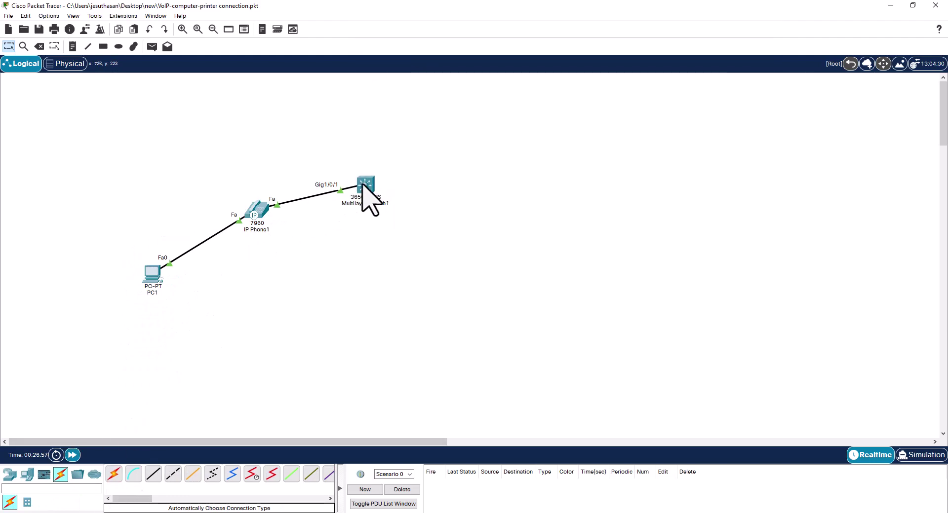
drag(364, 184, 378, 207)
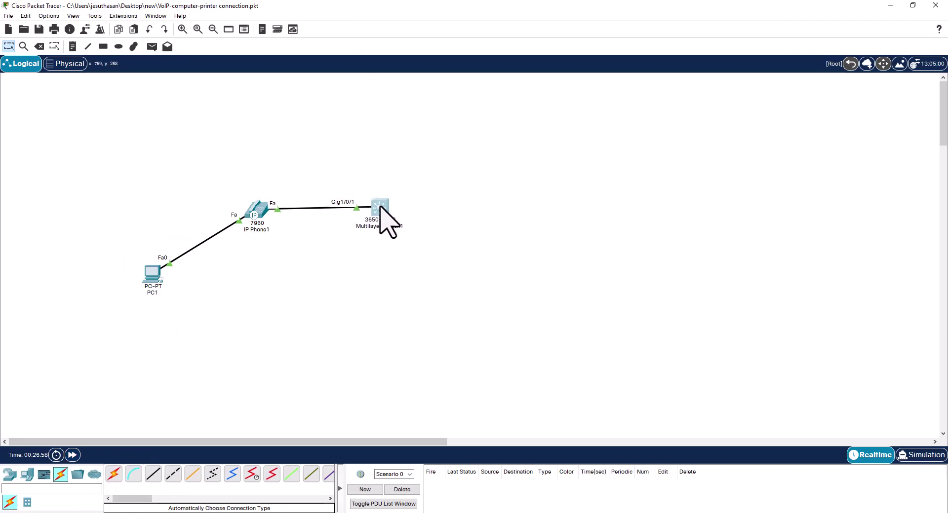
click(257, 214)
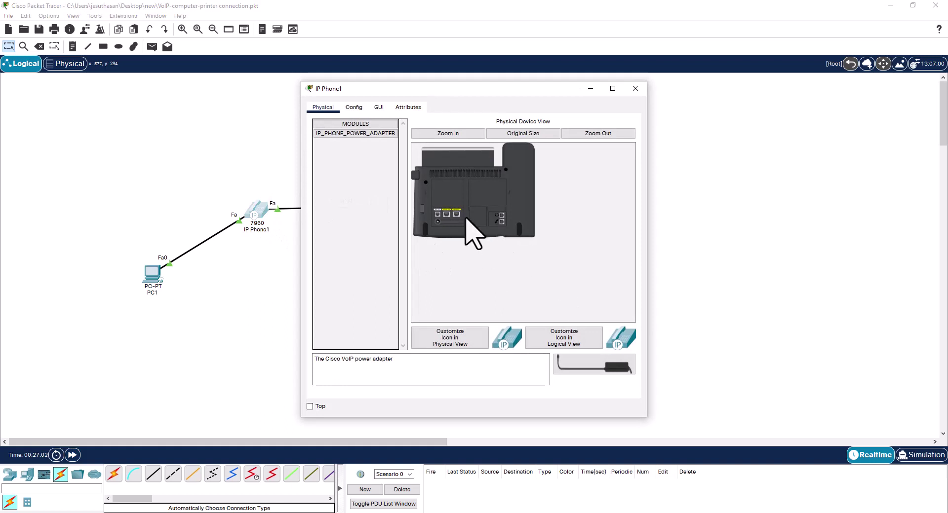
click(600, 133)
click(439, 133)
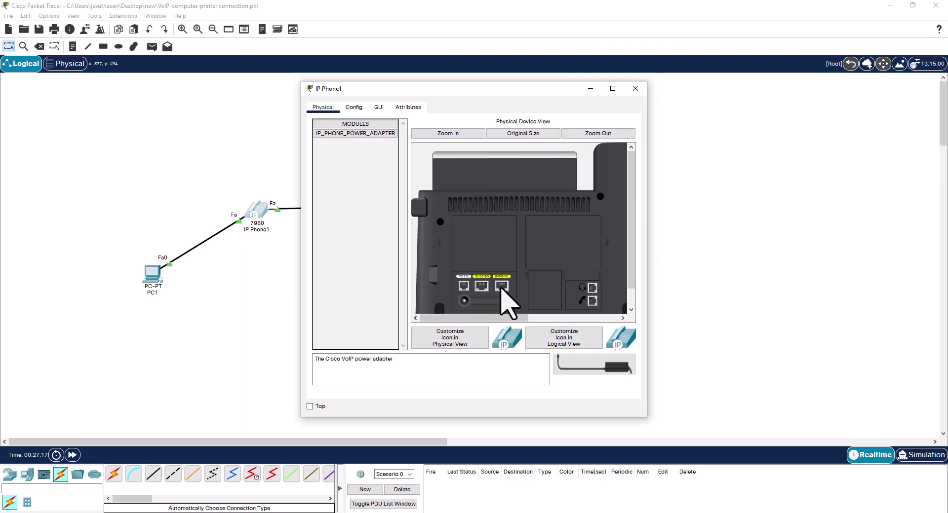
scroll(434, 207, down, 3)
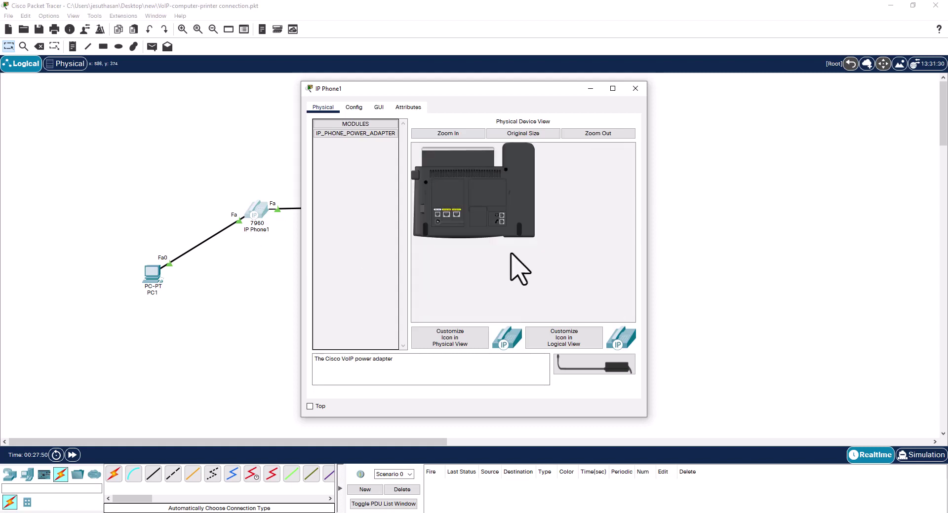
drag(613, 365, 416, 224)
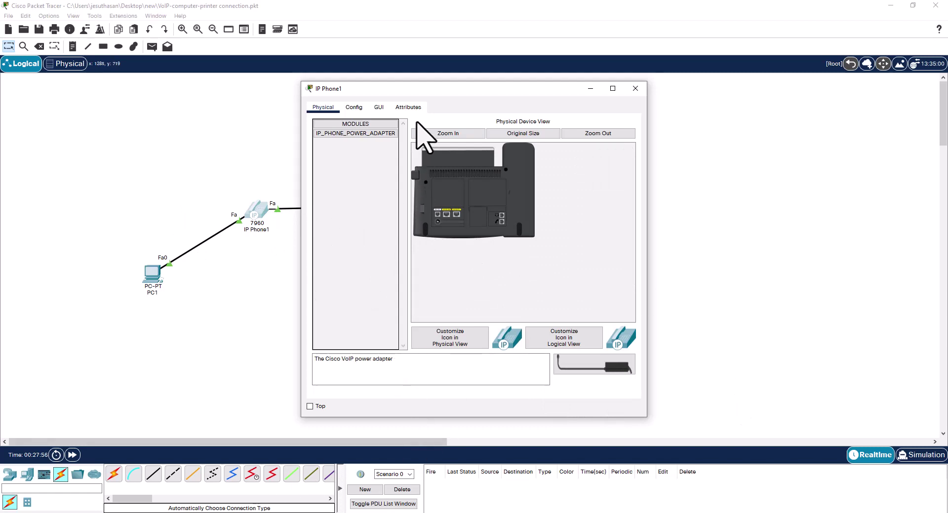
Run 'show power inline' on the switch and confirm Gig1/0/1 supplies 10 W to the IP Phone 7960
click(634, 88)
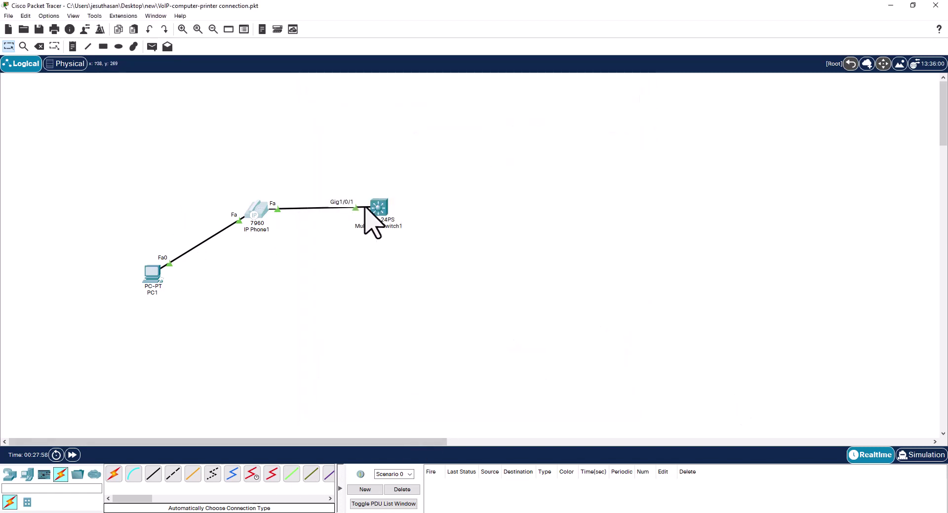
click(385, 212)
key(Tab)
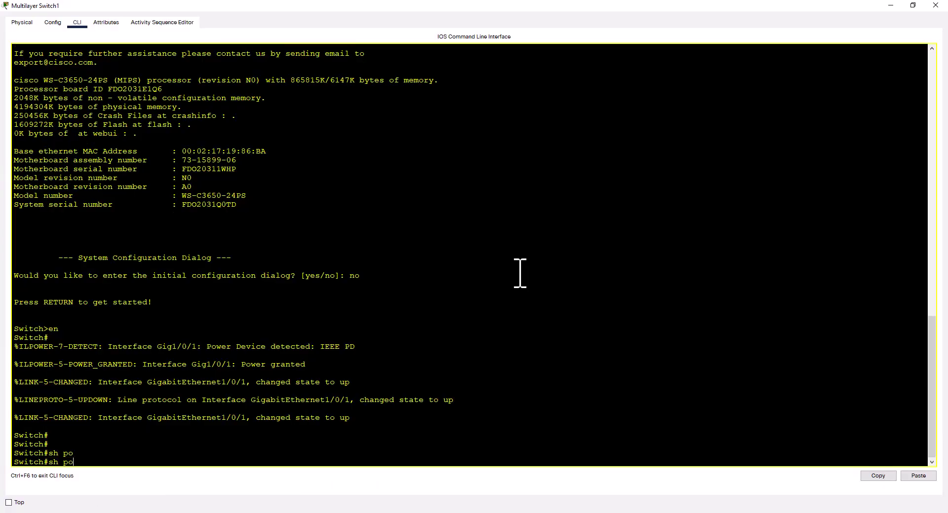
text(w)
key(Tab)
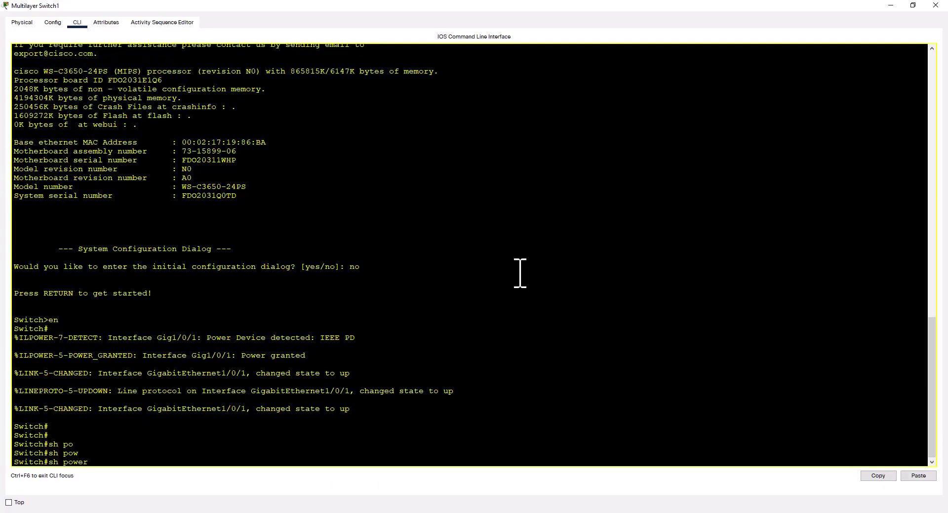
text(in)
key(Tab)
key(Return)
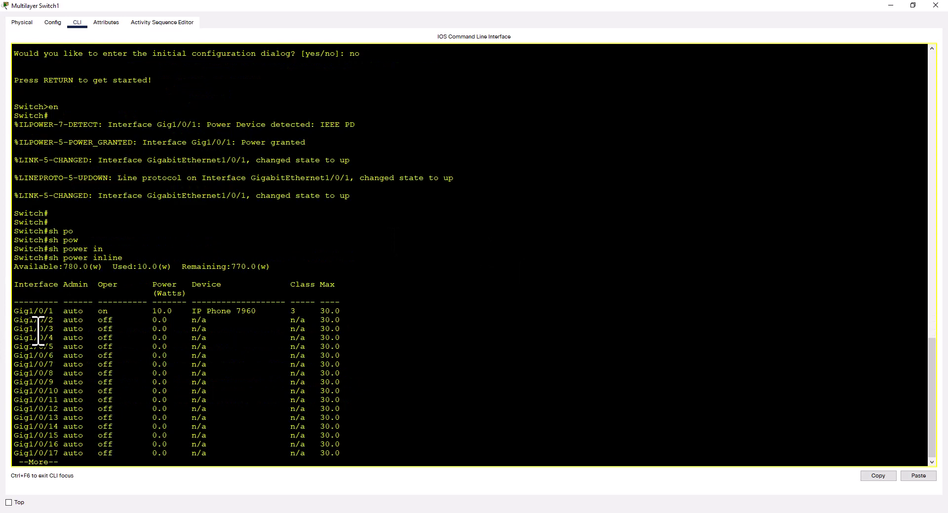
drag(11, 310, 372, 314)
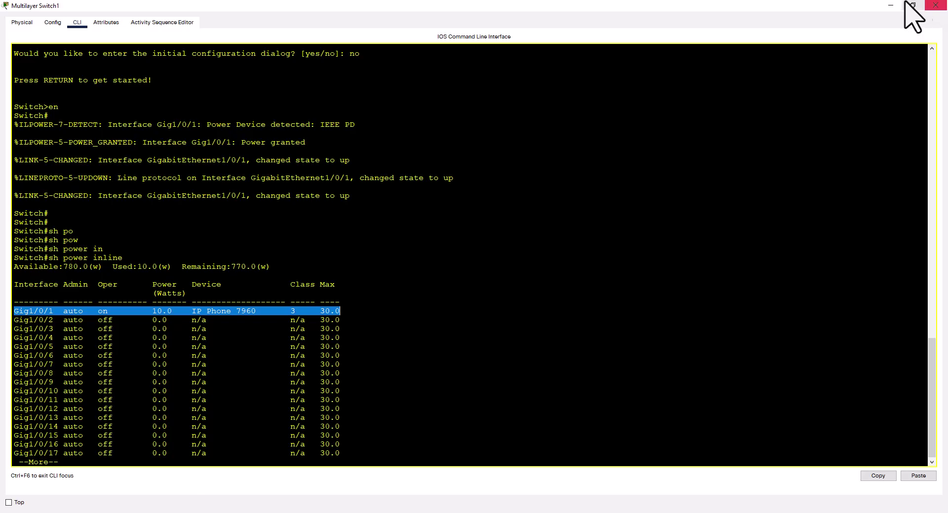
Reopen the multilayer switch's window maximized
click(935, 5)
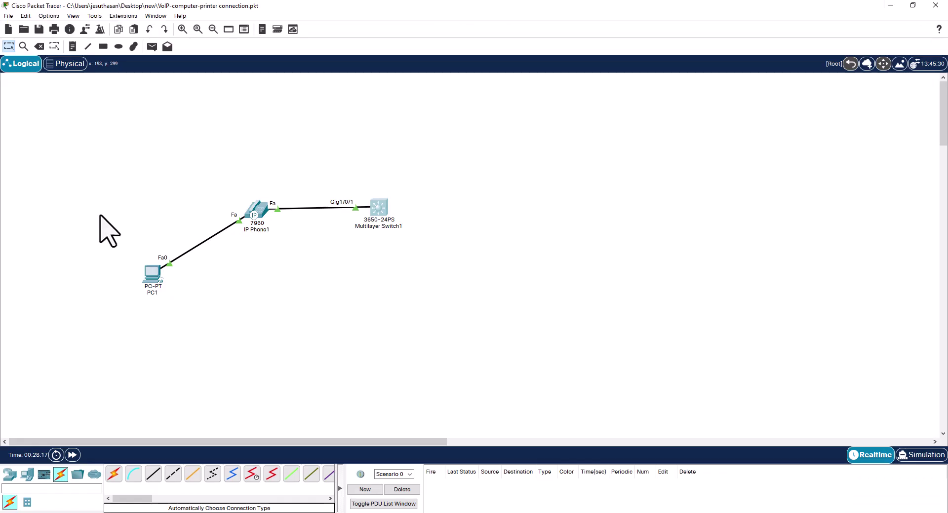
double_click(383, 206)
click(613, 89)
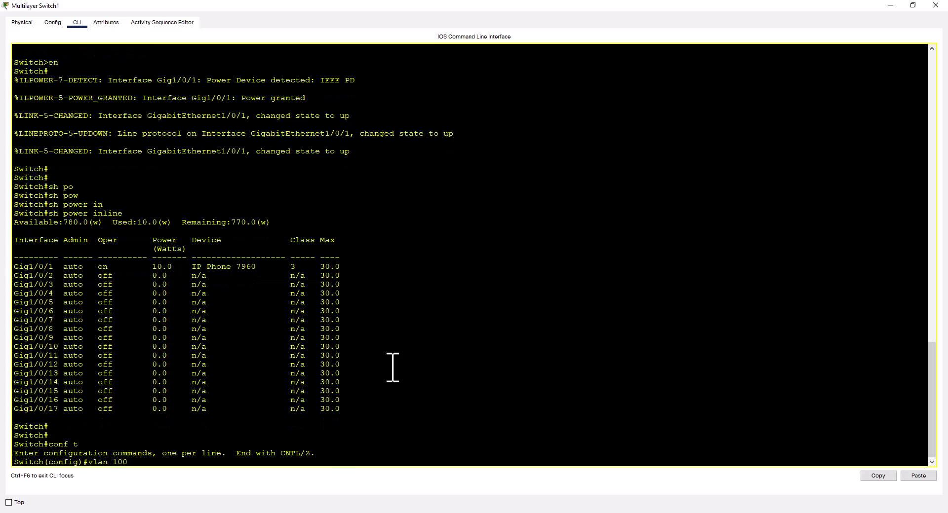
In the switch CLI, create VLAN 100 named VOICE and VLAN 101 named DATA, then end
key(Return)
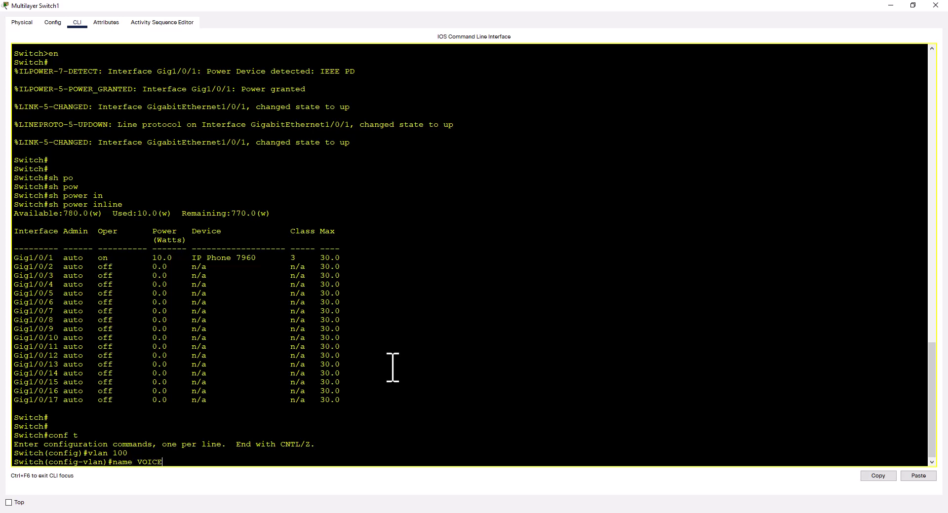
text(name VOICE)
key(Return)
text(vlan)#vlan 101)
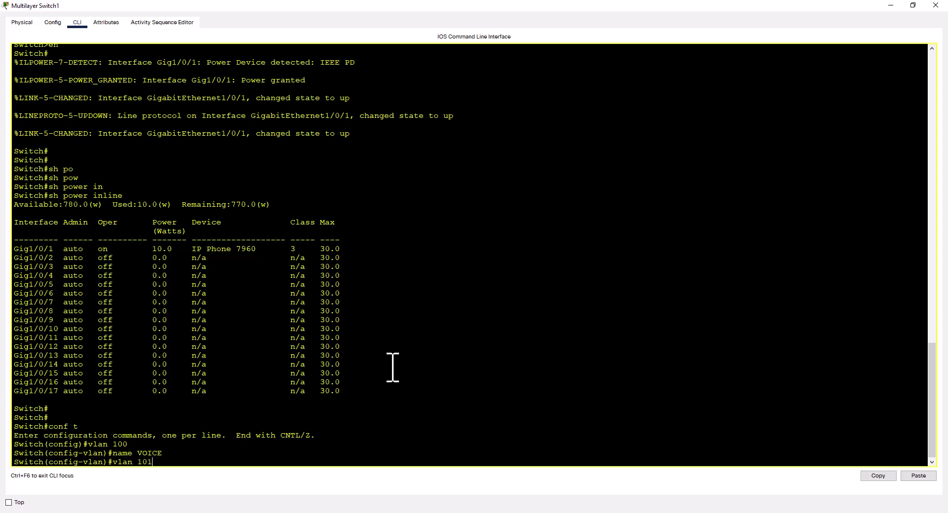
key(Return)
text(name DATA)
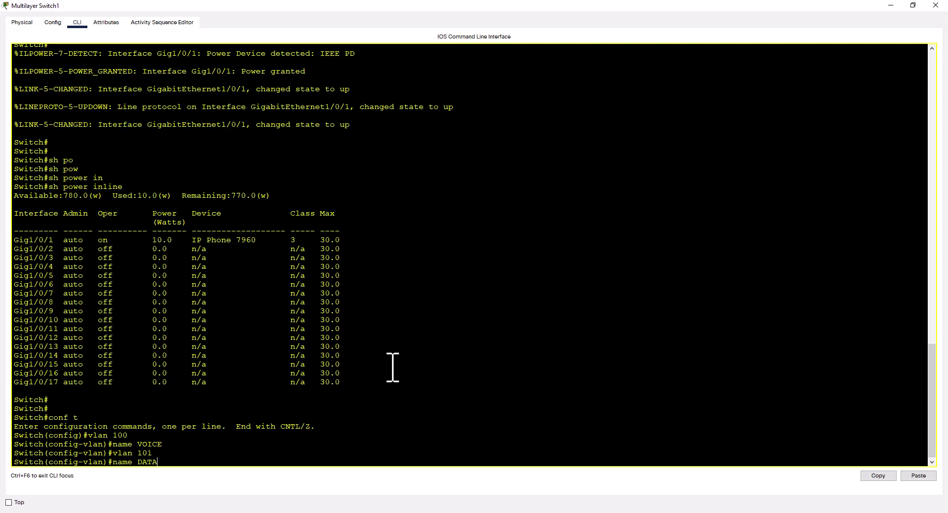
key(Return)
text(end)
key(Return)
text(sh run int g1/0/1)
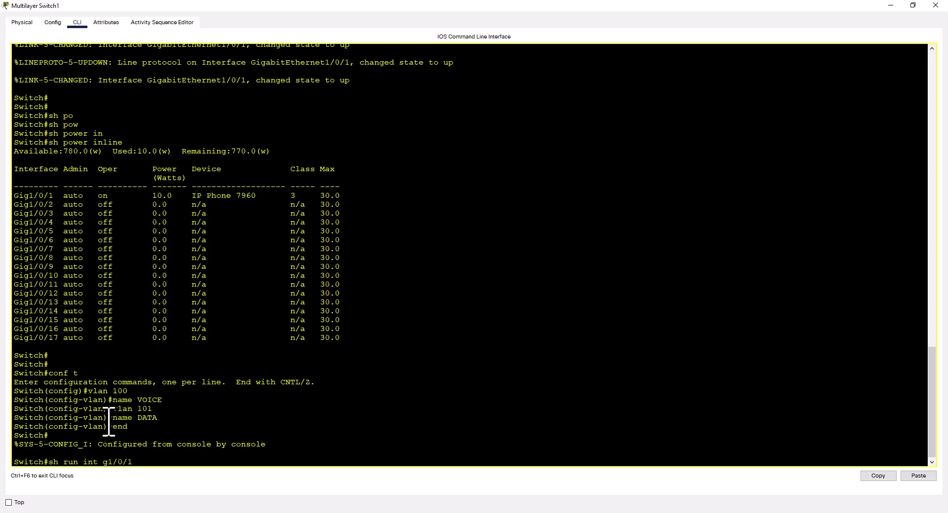
Try 'sh run int g1/0/1', then page through 'sh run' to see the GigabitEthernet1/0/x entries
key(Return)
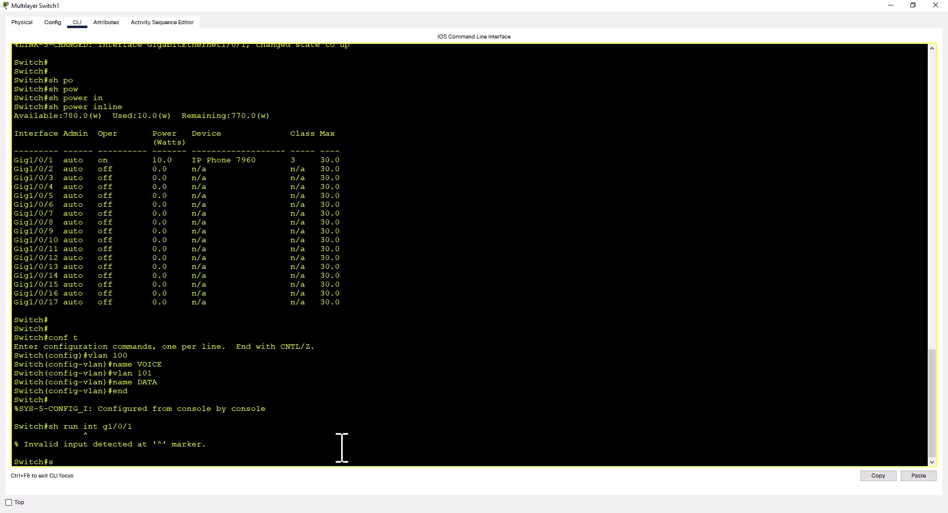
key(Return)
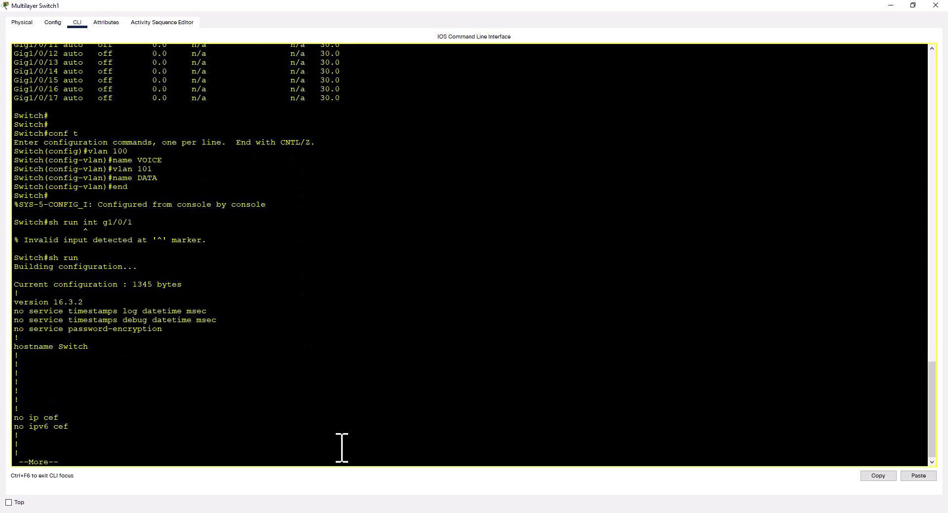
key(Return)
key(Return)
key(Return)
key(Return)
key(Return)
key(Return)
key(Return)
key(Return)
key(Return)
key(Return)
key(Return)
key(Return)
key(Return)
key(Return)
key(Return)
key(Return)
key(Return)
key(Return)
key(Return)
key(Return)
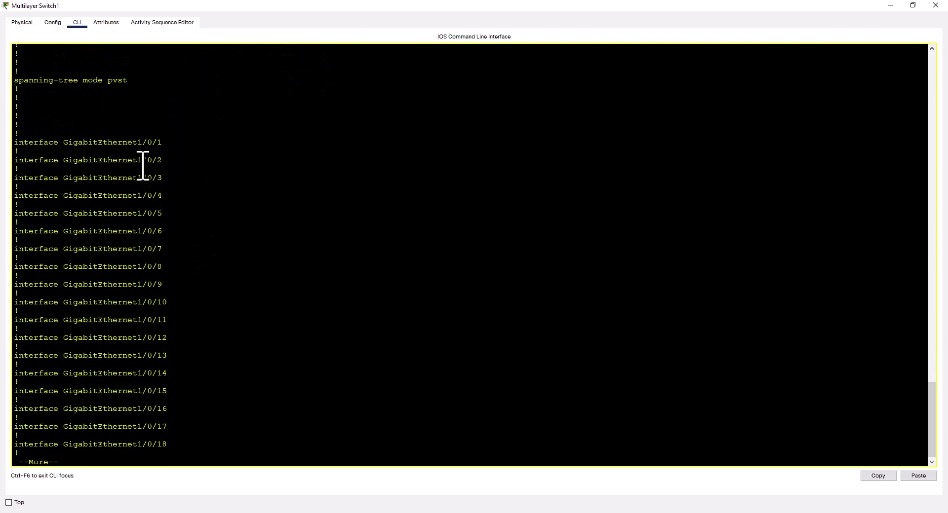
key(q)
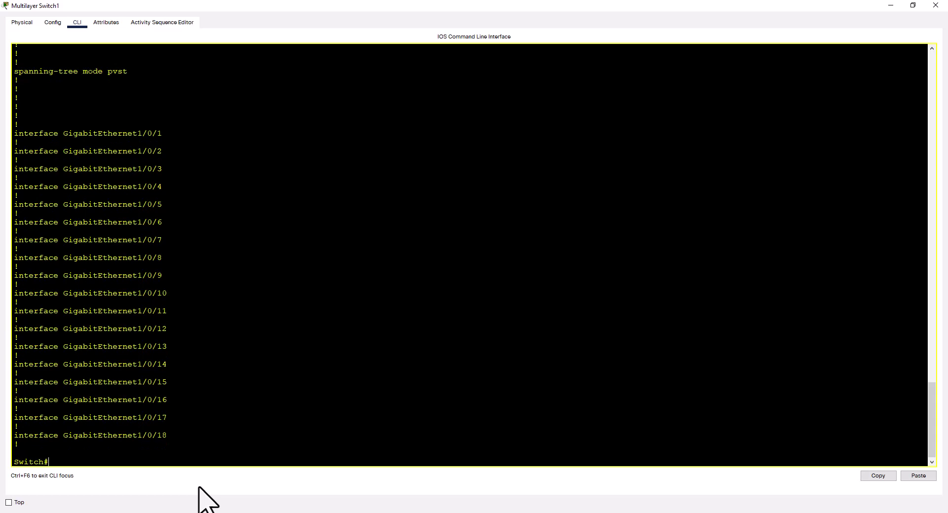
Enter interface Gig1/0/1 and set 'switchport access vlan 101'
text(conf t)
key(Return)
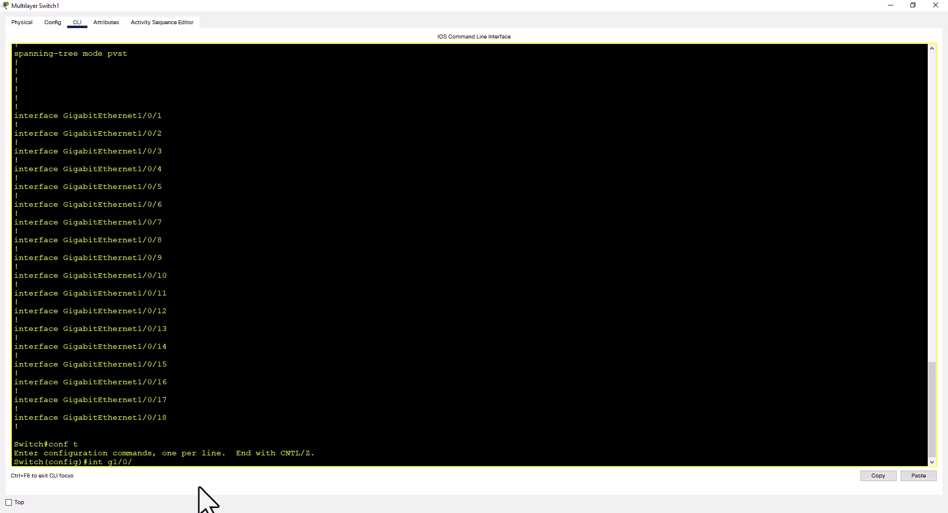
text(int g1/0/1)
key(Return)
text(sw)
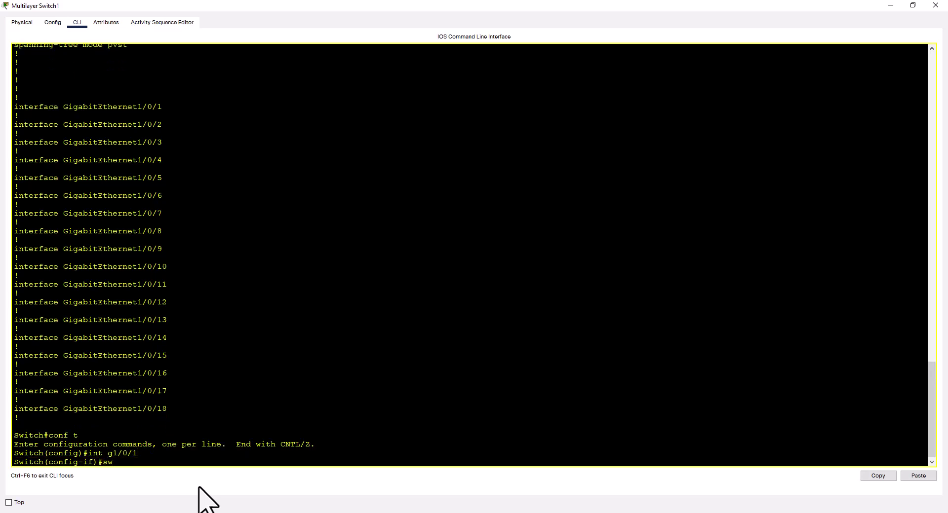
key(Tab)
text(acc)
key(Tab)
text(v)
key(Tab)
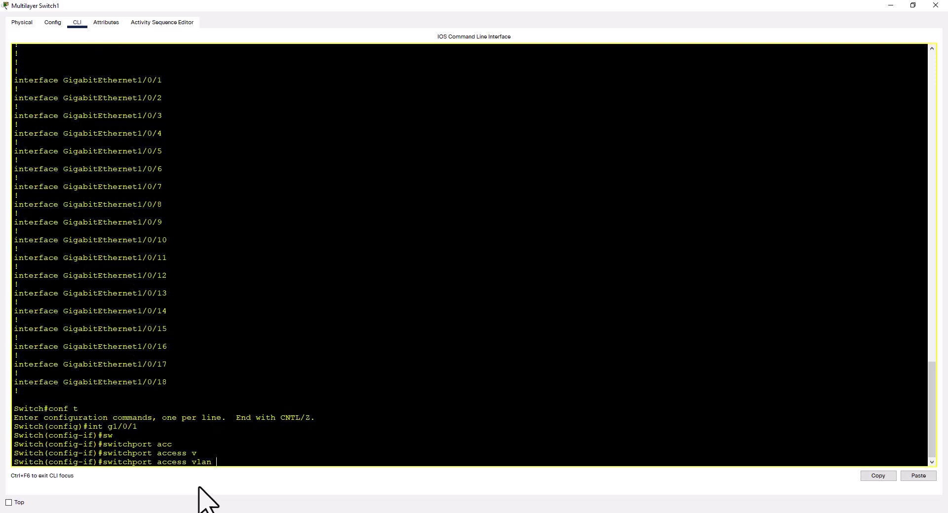
text(101)
key(Return)
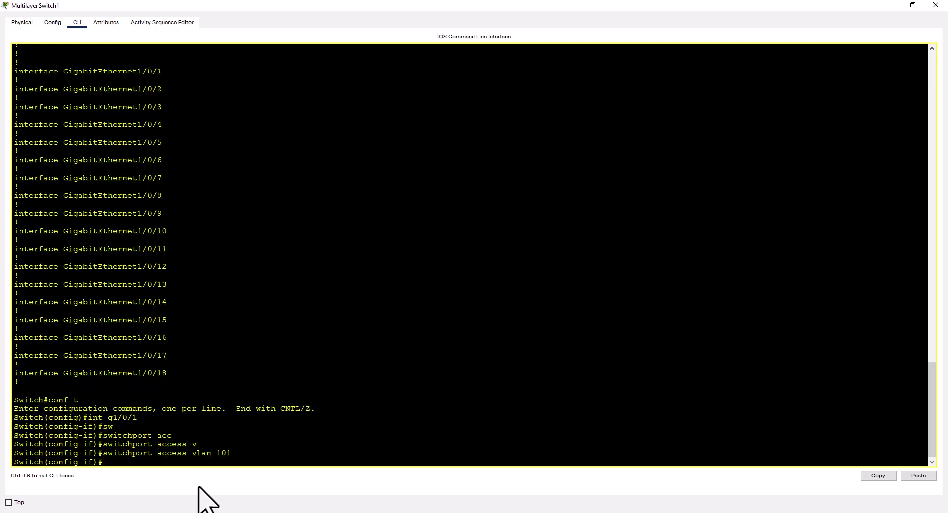
Set 'switchport voice vlan 100' on Gig1/0/1 and end configuration
text(sw)
key(Tab)
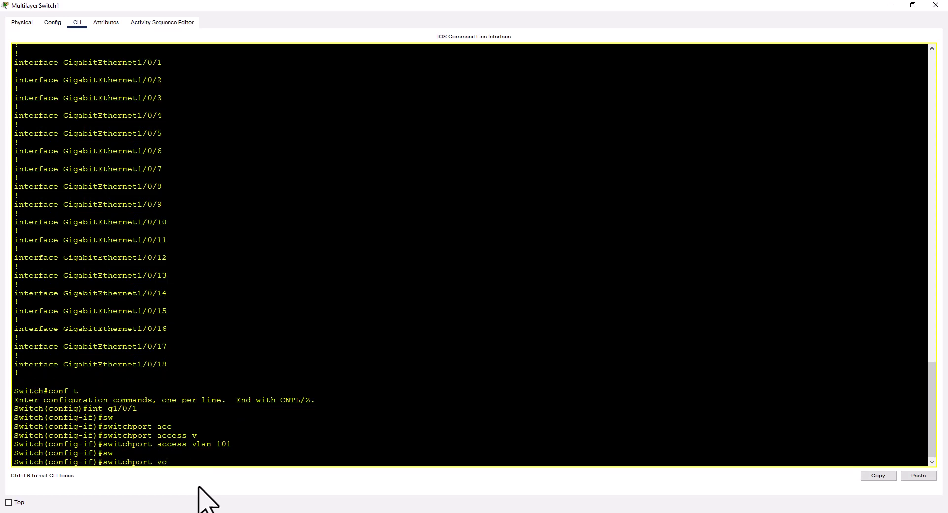
text(vo)
key(Tab)
text(v)
key(Tab)
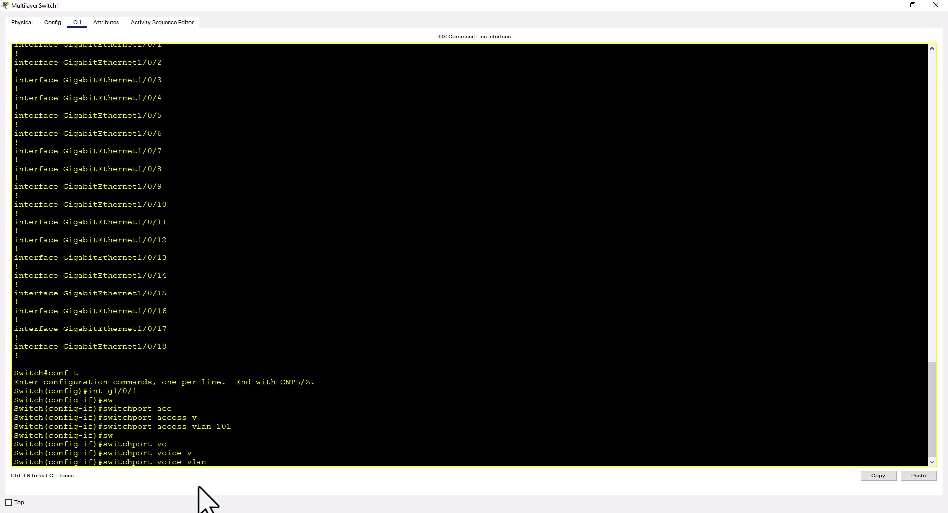
text(100)
key(Return)
text(end)
key(Return)
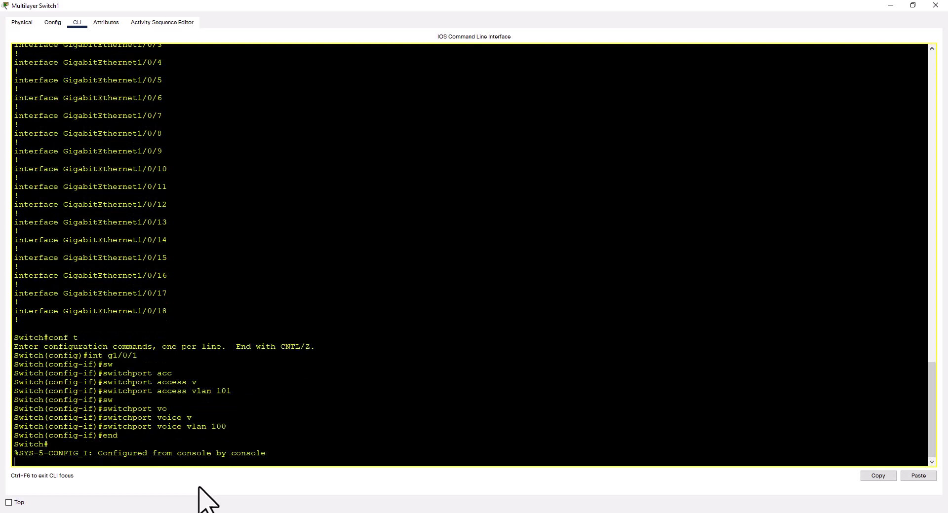
key(Return)
key(Return)
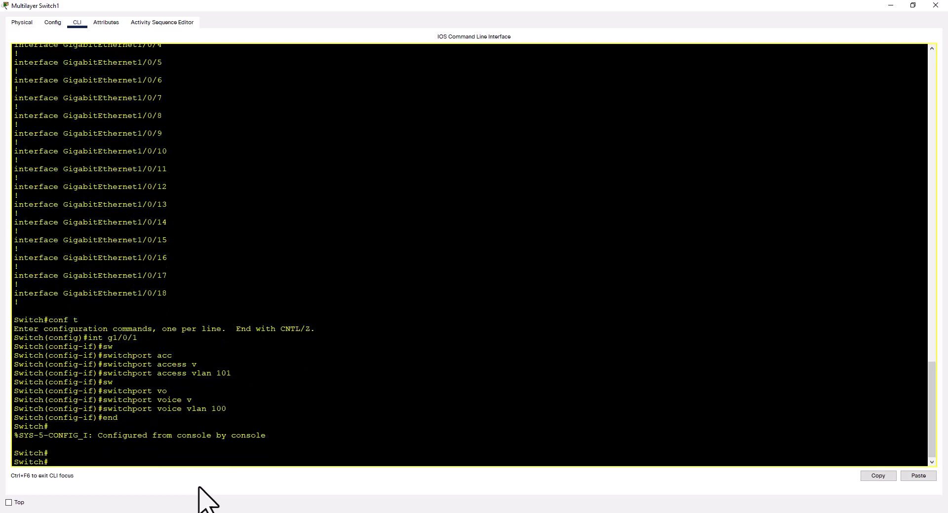
Show the switchport details for Gig1/0/1 with 'sh int g1/0/1 switchport'
text(sh int g1/0/1 swq)
key(Tab)
key(BackSpace)
key(Tab)
key(Return)
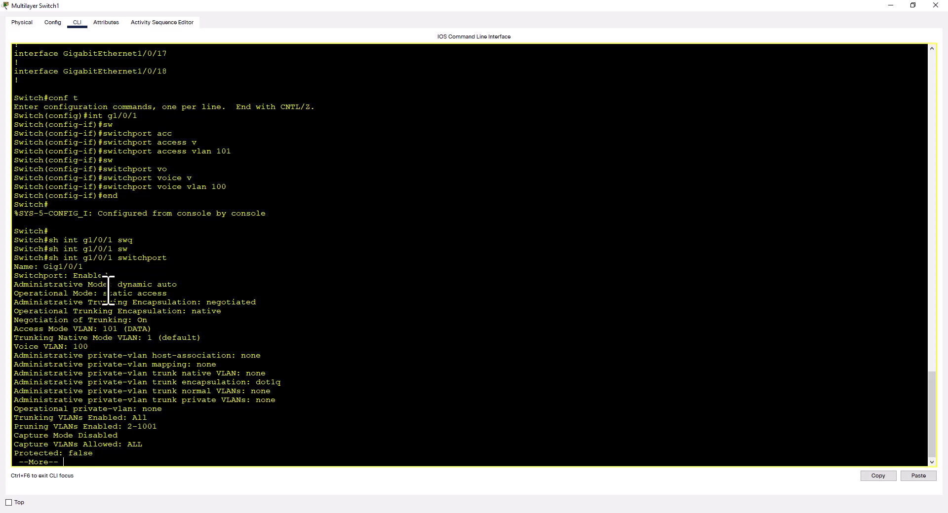
Highlight the Administrative Mode, static access Operational Mode and Voice VLAN 100 lines, then bring up the annotated diagram
drag(14, 285, 185, 288)
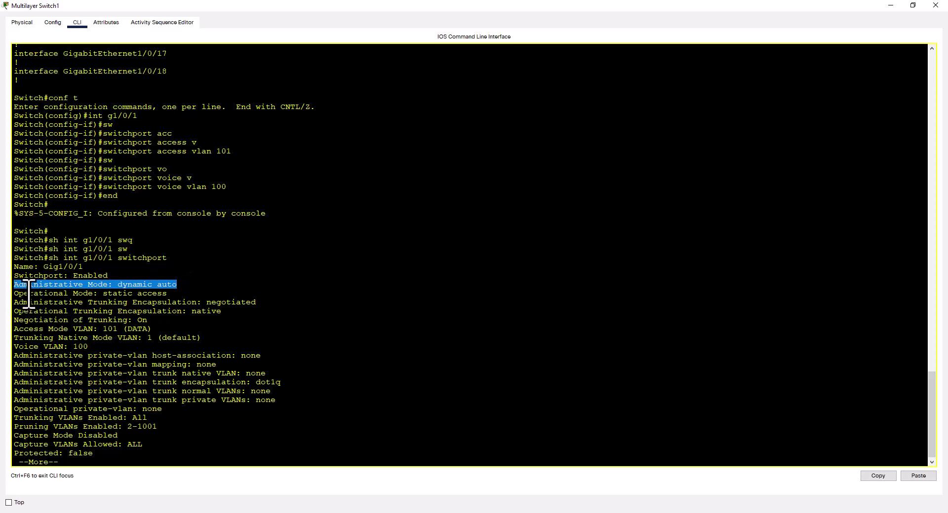
drag(102, 293, 182, 294)
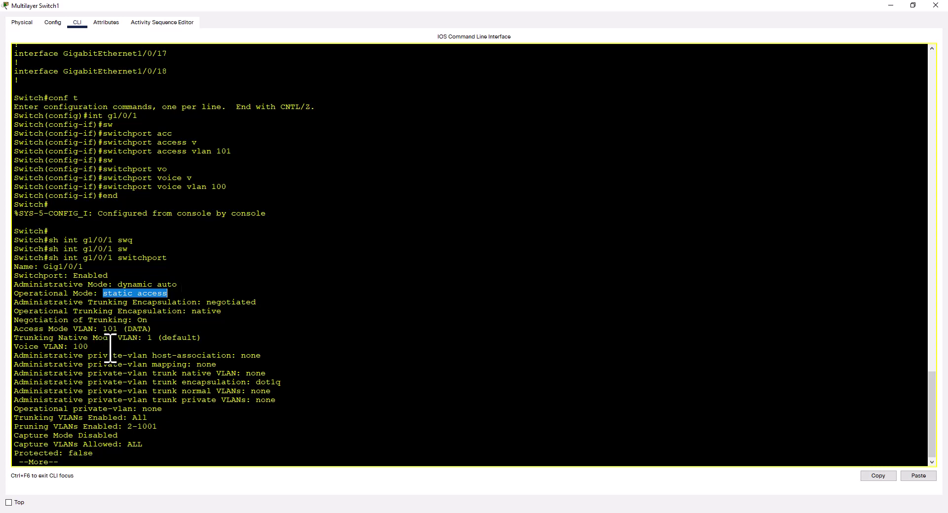
drag(9, 348, 88, 349)
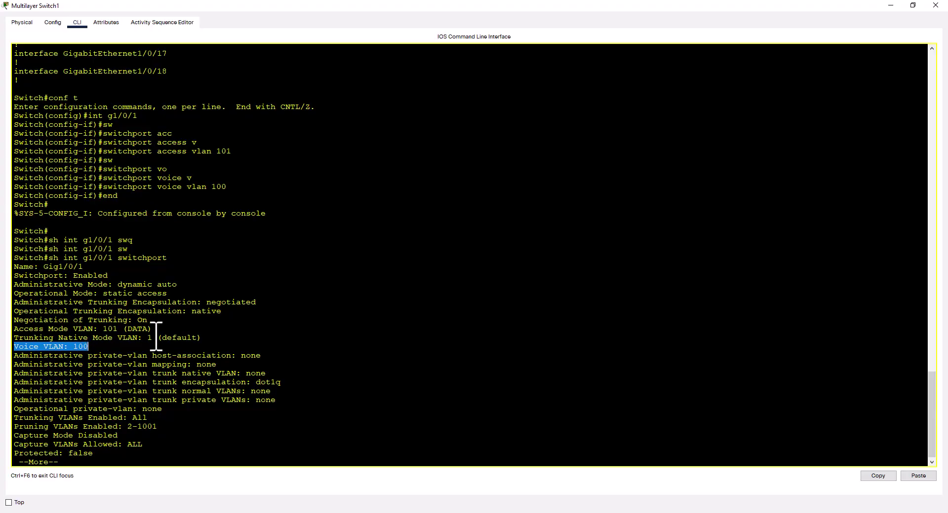
key(alt+Tab)
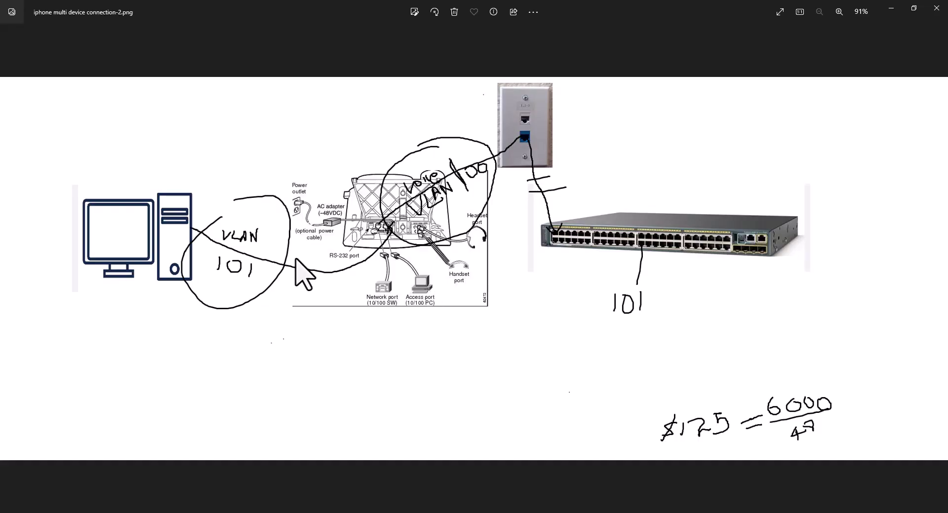